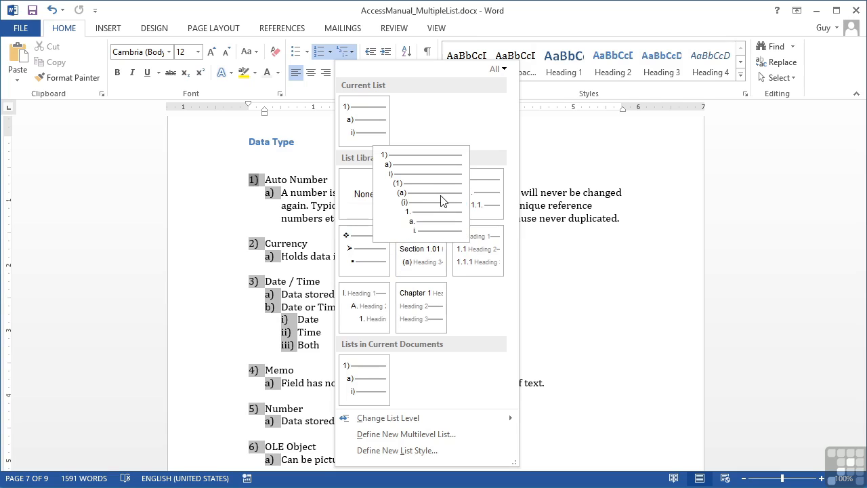
{"action": "left_click", "coordinate": [353, 53]}
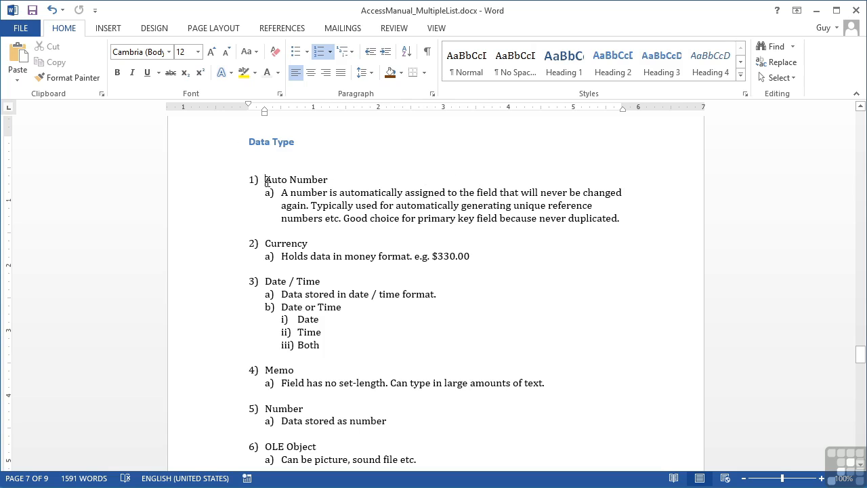
{"action": "scroll", "coordinate": [283, 360], "scroll_direction": "down", "scroll_amount": 1}
{"action": "scroll", "coordinate": [283, 361], "scroll_direction": "down", "scroll_amount": 2}
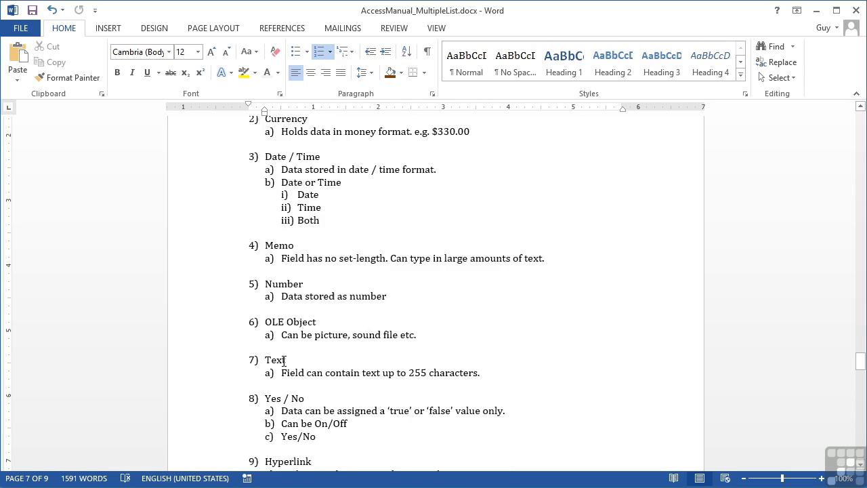
{"action": "scroll", "coordinate": [283, 360], "scroll_direction": "up", "scroll_amount": 3}
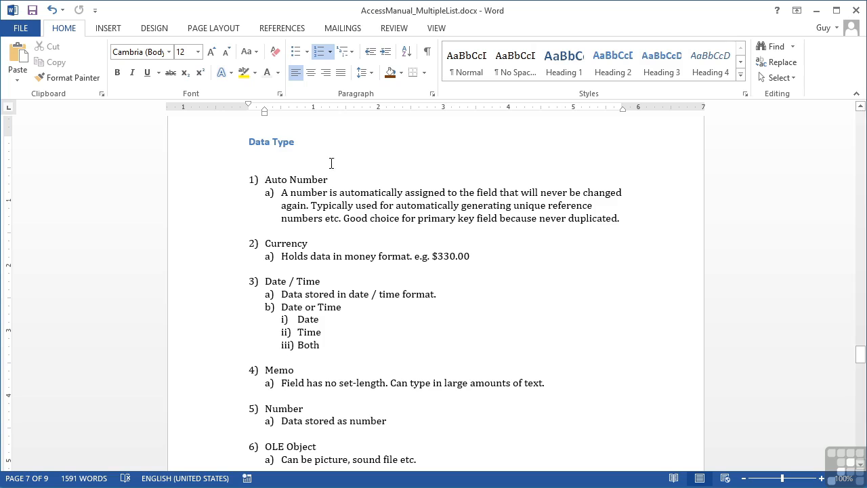
Step: Start defining a new multilevel list for the numbered list under the Data Type heading
{"action": "left_click", "coordinate": [353, 52]}
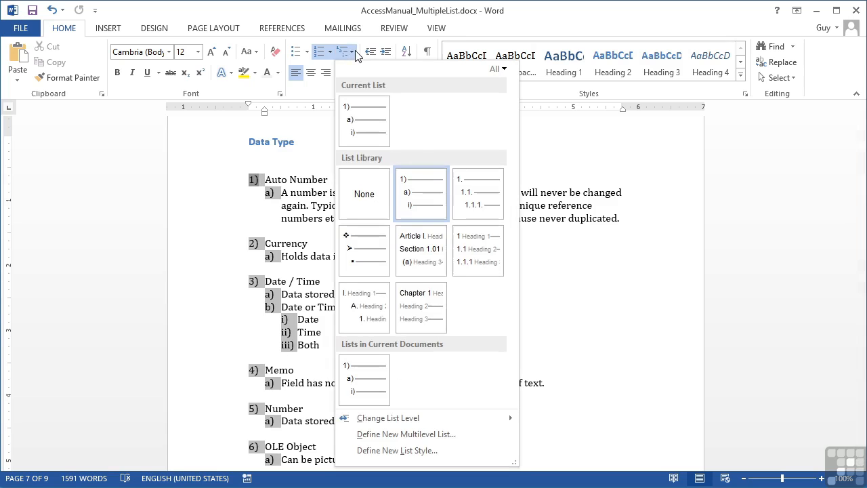
{"action": "left_click", "coordinate": [391, 441]}
{"action": "left_click_drag", "start_coordinate": [408, 98], "coordinate": [396, 95]}
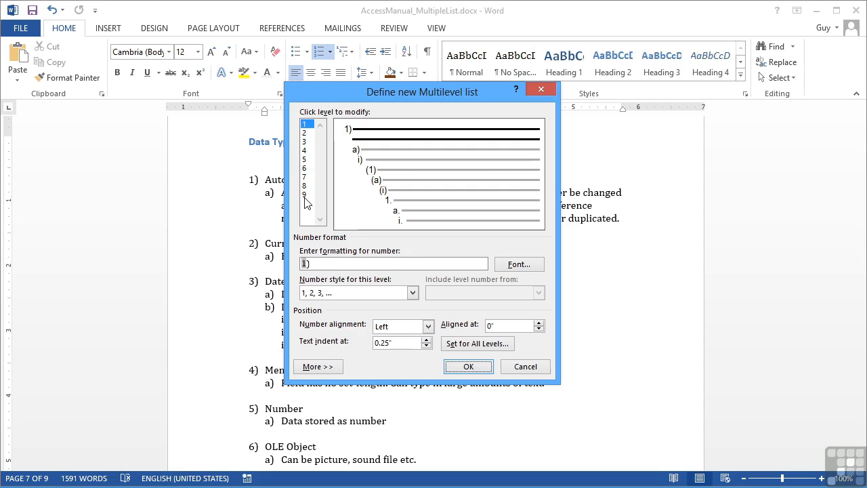
Step: Set the number style for level 1 of the new multilevel list to 1st, 2nd, 3rd
{"action": "left_click", "coordinate": [308, 128]}
{"action": "left_click", "coordinate": [413, 294]}
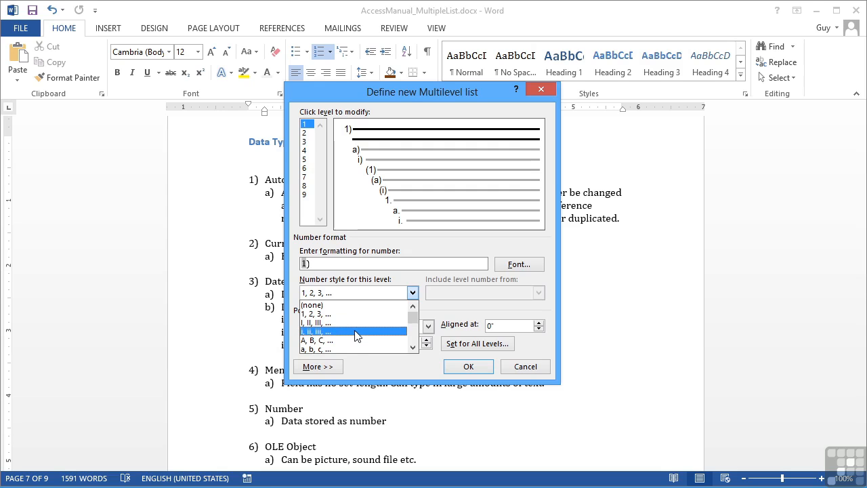
{"action": "left_click", "coordinate": [413, 348]}
{"action": "left_click", "coordinate": [412, 348]}
{"action": "left_click", "coordinate": [413, 348]}
{"action": "left_click", "coordinate": [412, 348]}
{"action": "left_click", "coordinate": [413, 347]}
{"action": "left_click", "coordinate": [413, 348]}
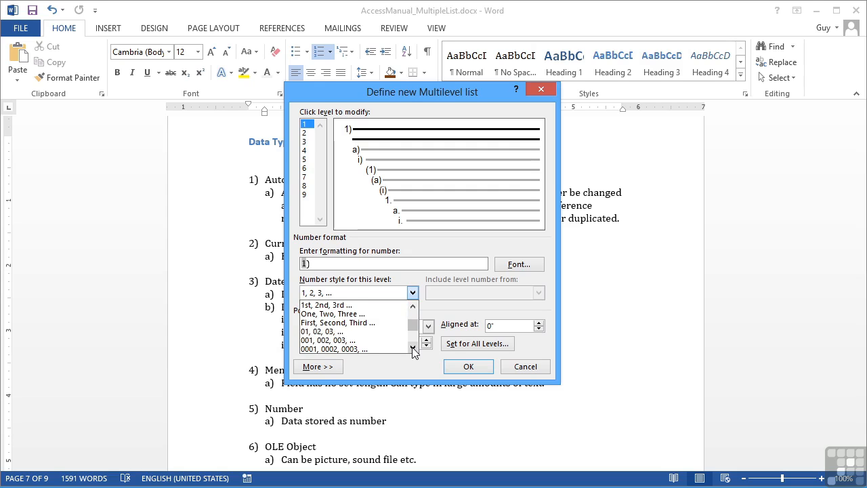
{"action": "left_click", "coordinate": [413, 347]}
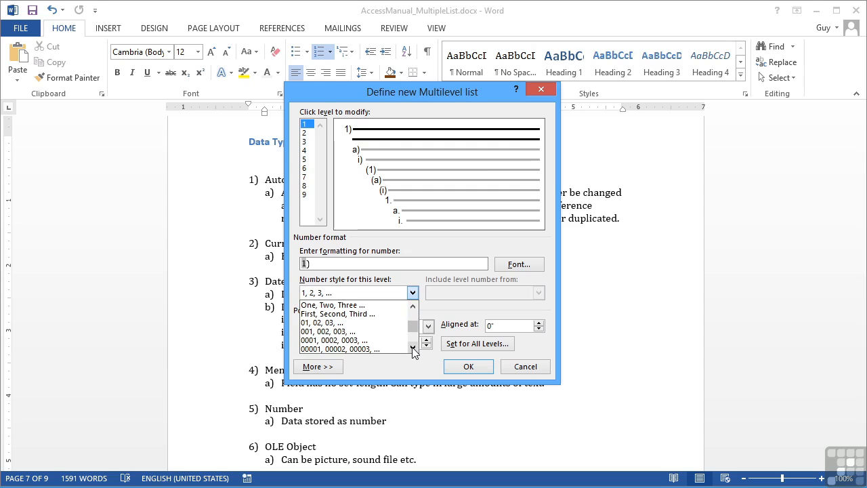
{"action": "left_click", "coordinate": [412, 347]}
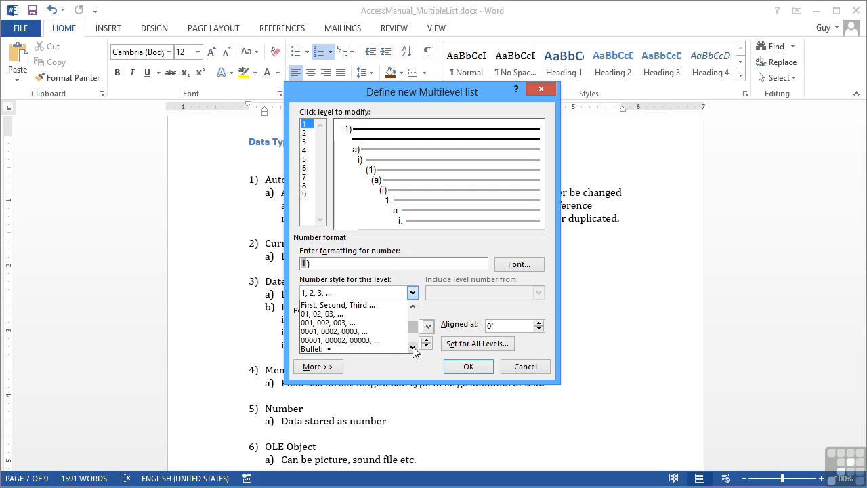
{"action": "left_click", "coordinate": [412, 347]}
{"action": "left_click", "coordinate": [413, 348]}
{"action": "left_click", "coordinate": [412, 347]}
{"action": "left_click", "coordinate": [413, 348]}
{"action": "left_click", "coordinate": [412, 347]}
{"action": "left_click", "coordinate": [412, 347]}
{"action": "left_click", "coordinate": [413, 347]}
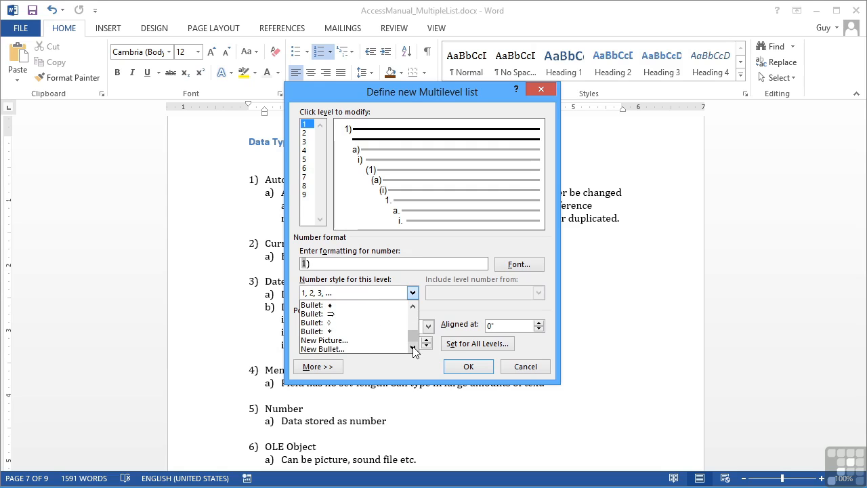
{"action": "left_click_drag", "start_coordinate": [416, 343], "coordinate": [419, 328]}
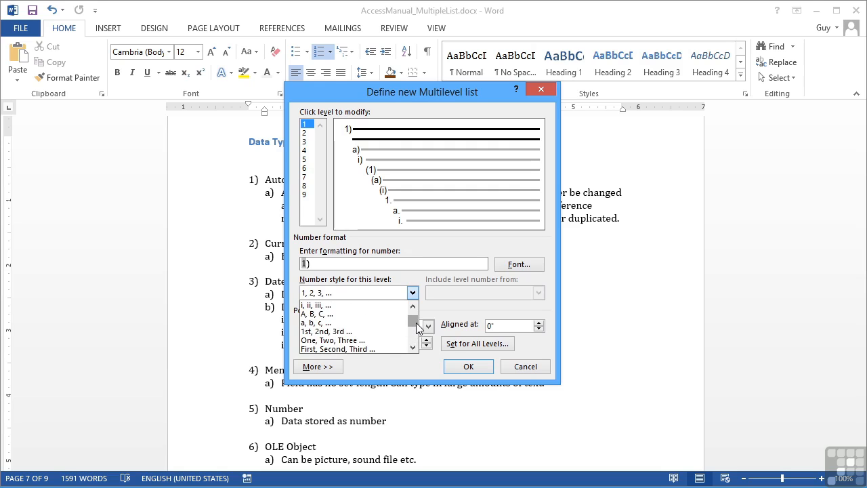
{"action": "left_click", "coordinate": [343, 331]}
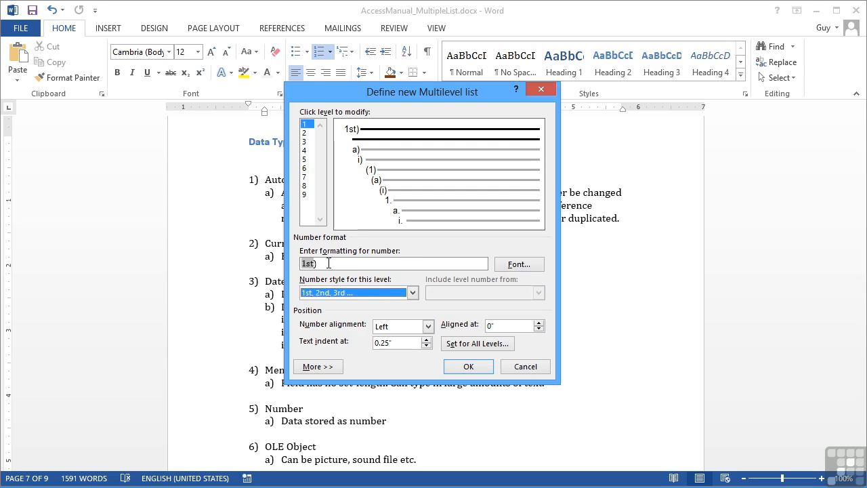
Step: Replace the parenthesis after the level 1 number with a period and make the number italic
{"action": "left_click", "coordinate": [327, 264]}
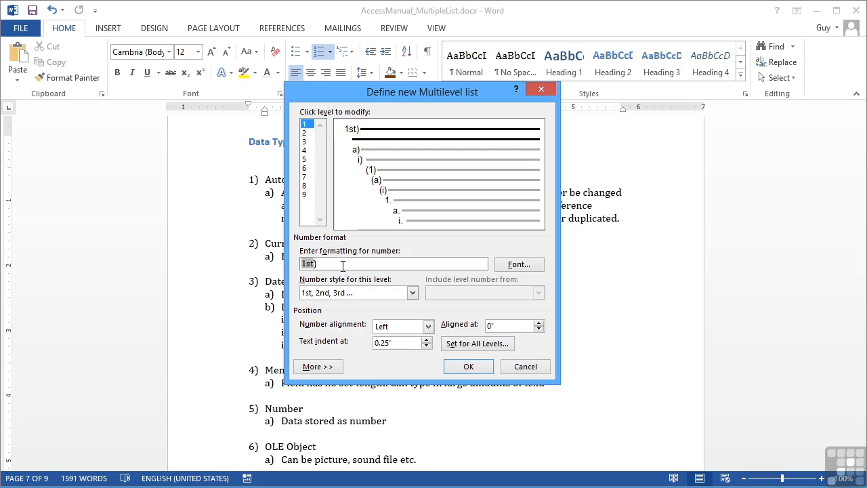
{"action": "key", "text": "BackSpace"}
{"action": "type", "text": "."}
{"action": "left_click", "coordinate": [517, 264]}
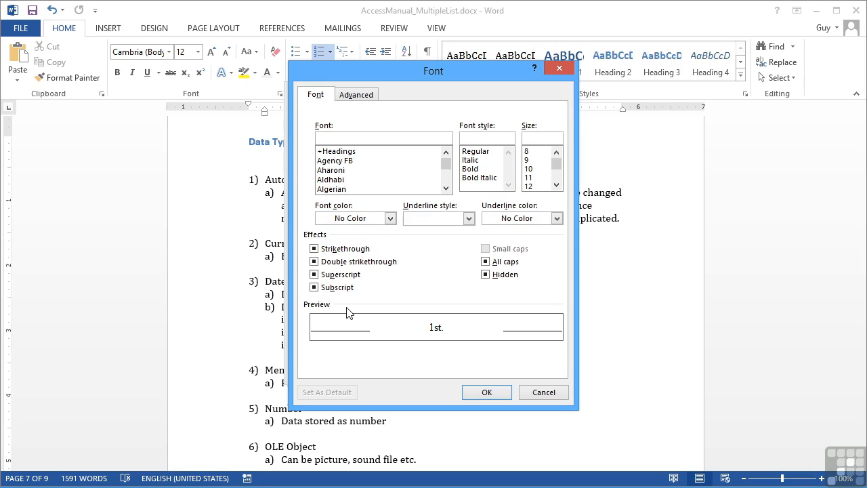
{"action": "left_click", "coordinate": [478, 160]}
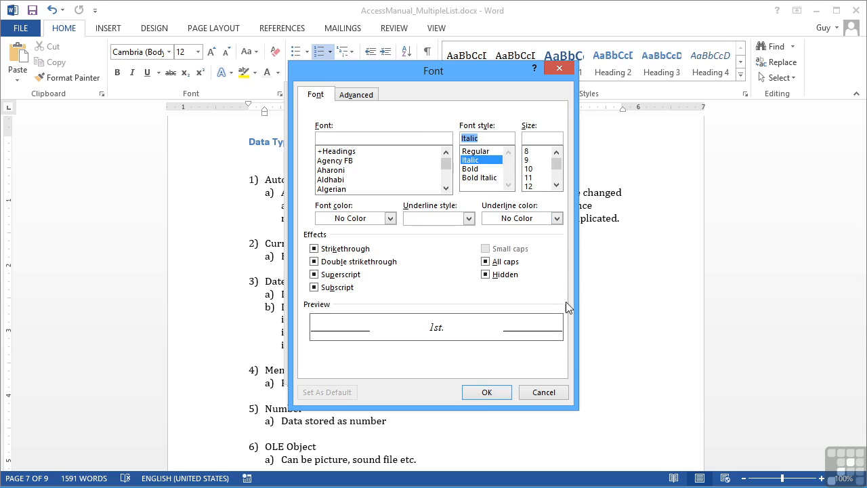
{"action": "left_click", "coordinate": [493, 394]}
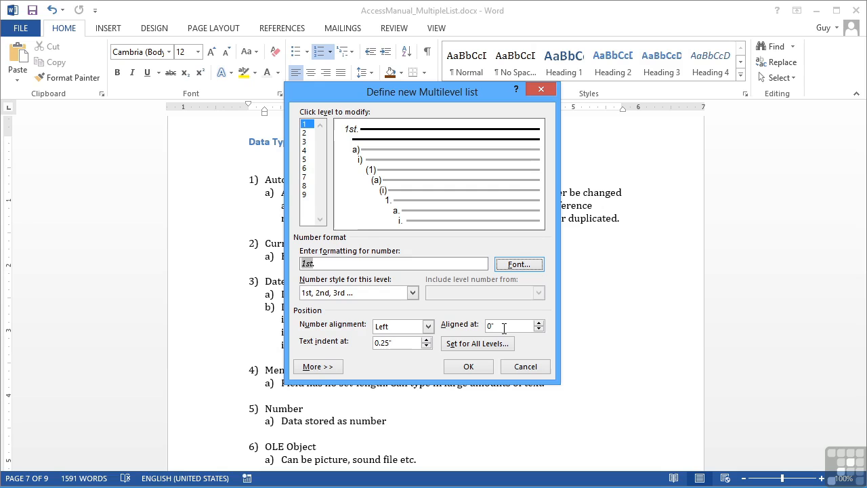
Step: Examine the additional level 1 options, including where changes apply and which character follows the number
{"action": "left_click", "coordinate": [384, 362]}
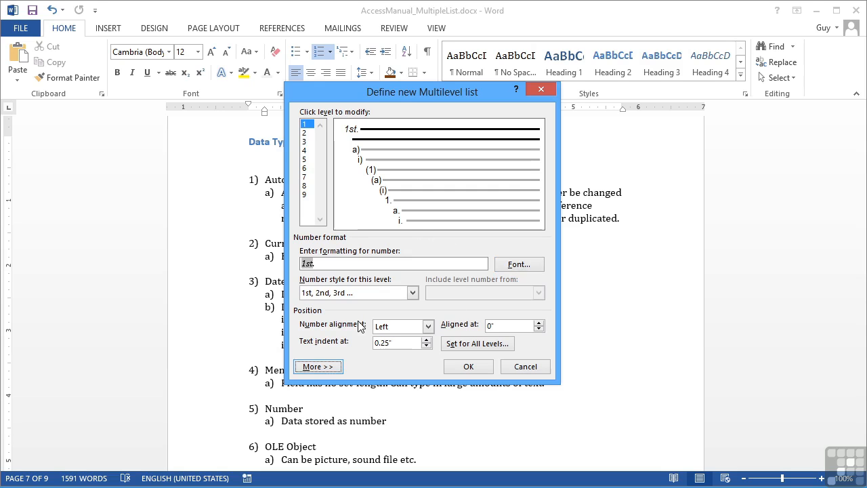
{"action": "left_click", "coordinate": [326, 369]}
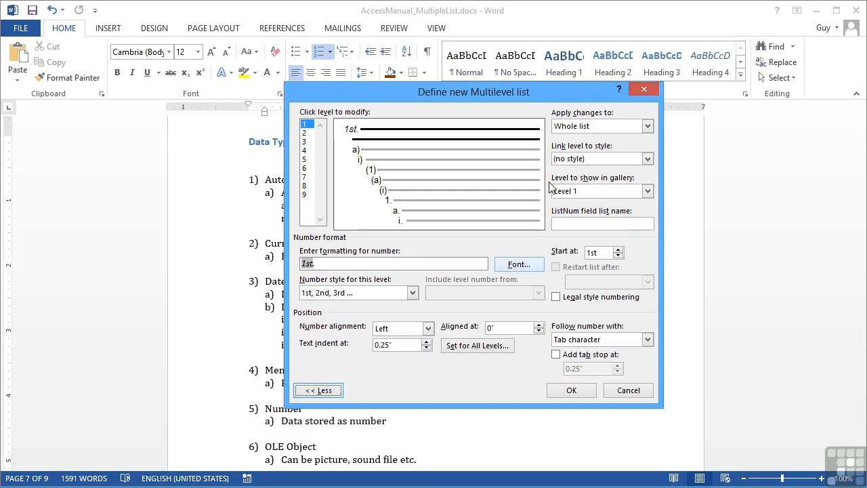
{"action": "left_click", "coordinate": [645, 128]}
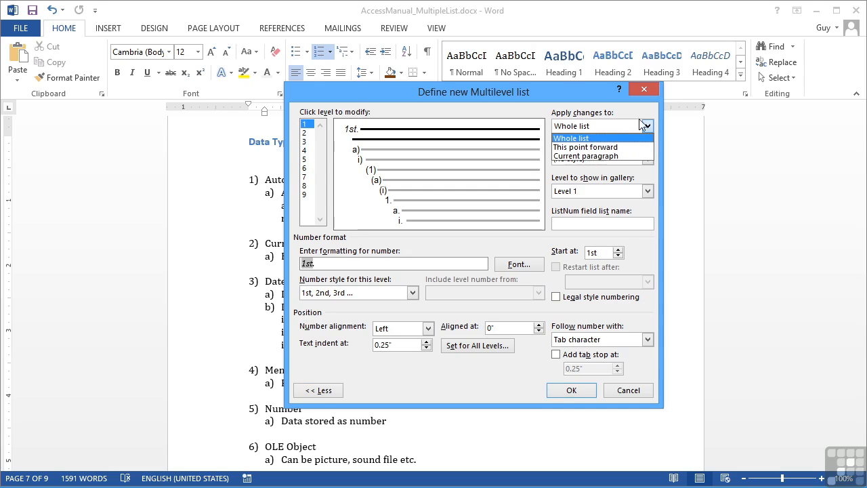
{"action": "left_click", "coordinate": [640, 111]}
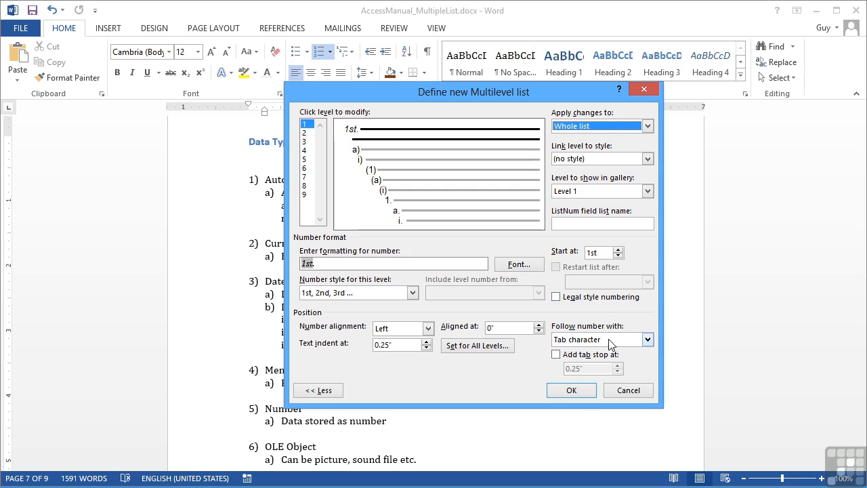
{"action": "left_click", "coordinate": [648, 341]}
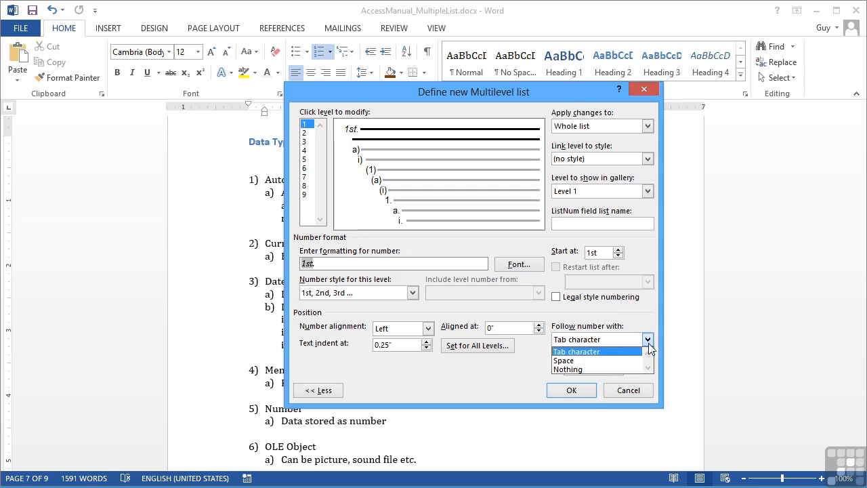
{"action": "left_click", "coordinate": [649, 342]}
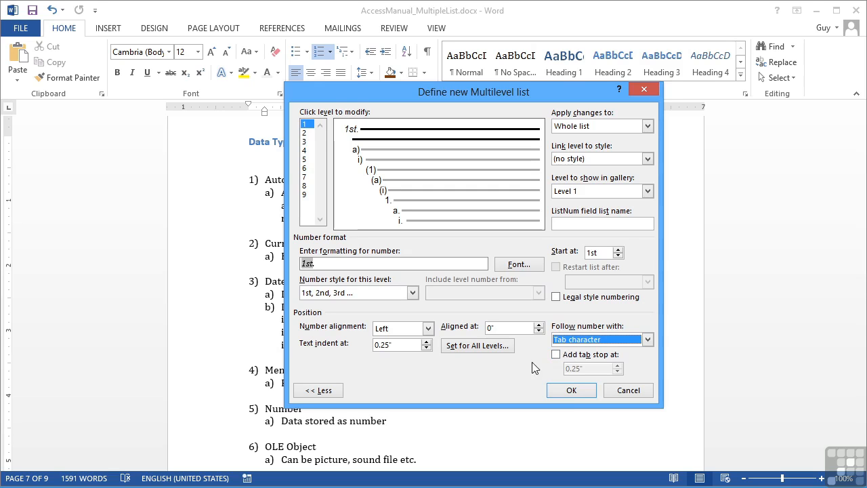
{"action": "left_click", "coordinate": [328, 392]}
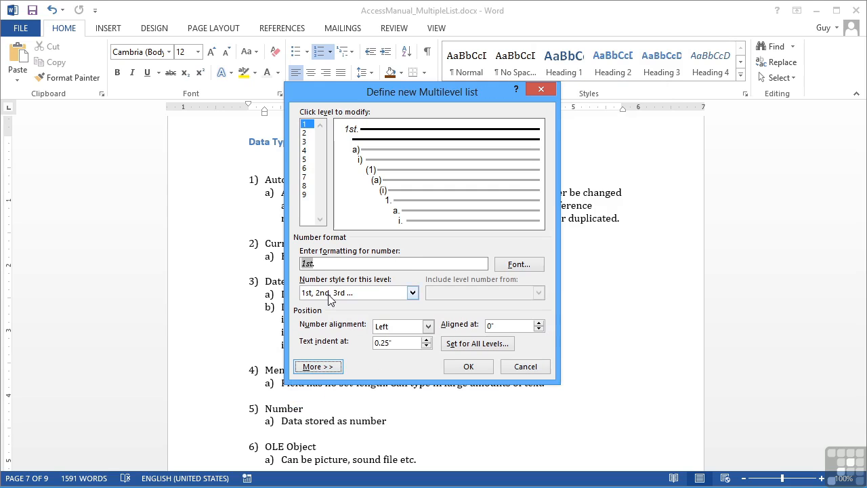
Step: Set the level 2 number style to i, ii, iii and end the number with a period instead of a parenthesis
{"action": "left_click", "coordinate": [307, 134]}
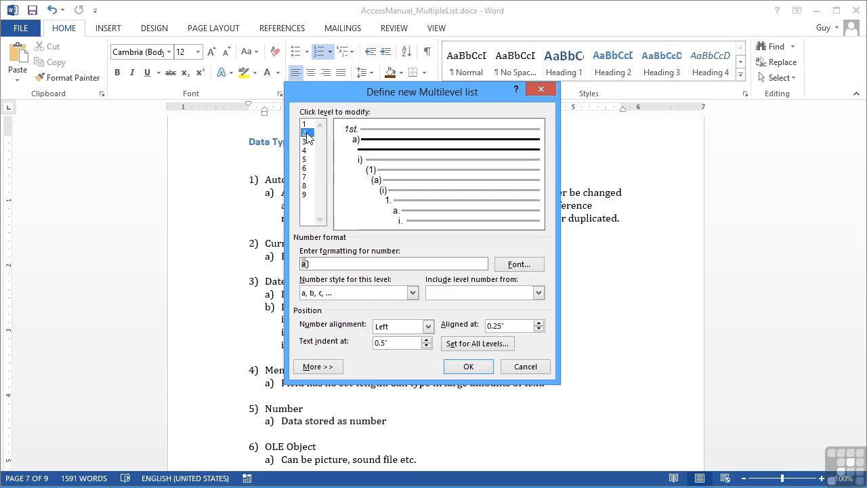
{"action": "left_click", "coordinate": [413, 293]}
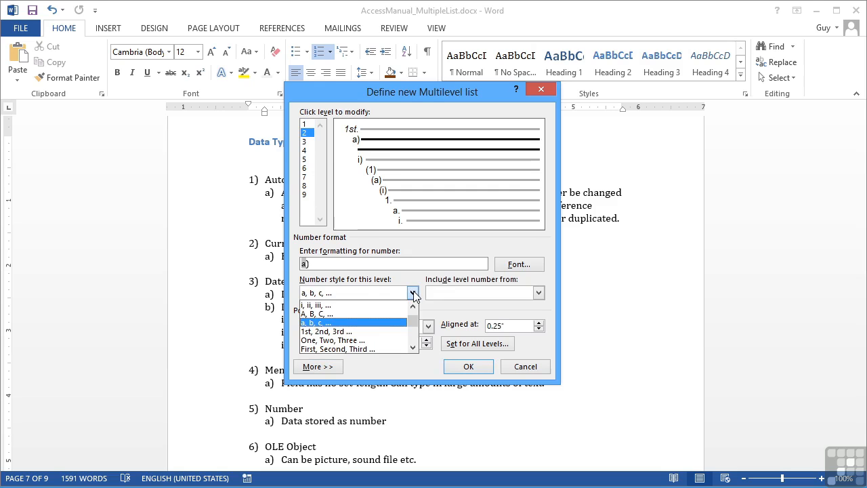
{"action": "left_click", "coordinate": [335, 304]}
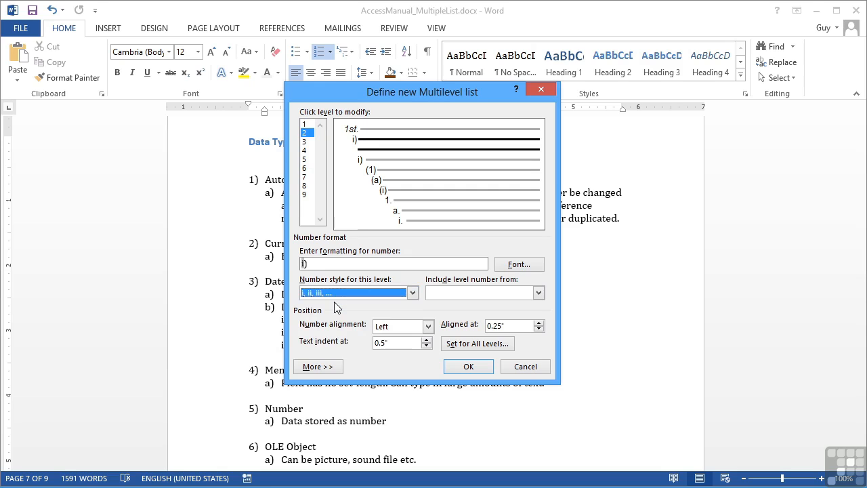
{"action": "left_click", "coordinate": [317, 265]}
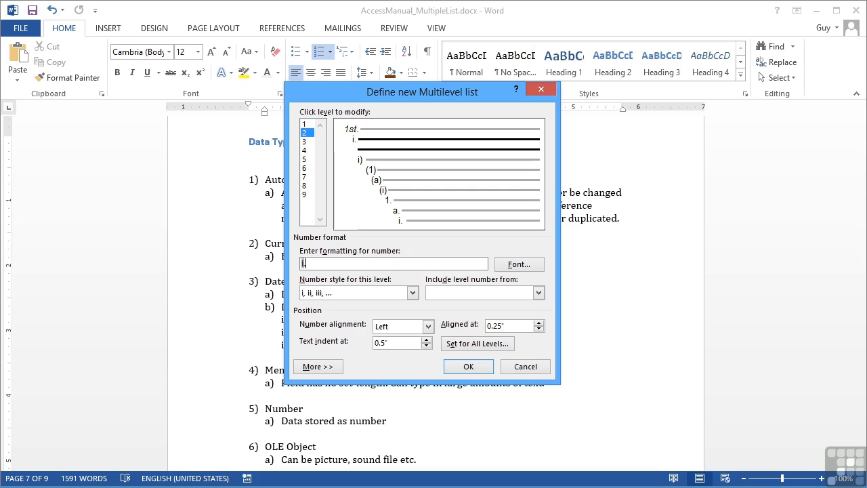
Step: Make the level 2 number bold
{"action": "left_click", "coordinate": [526, 264]}
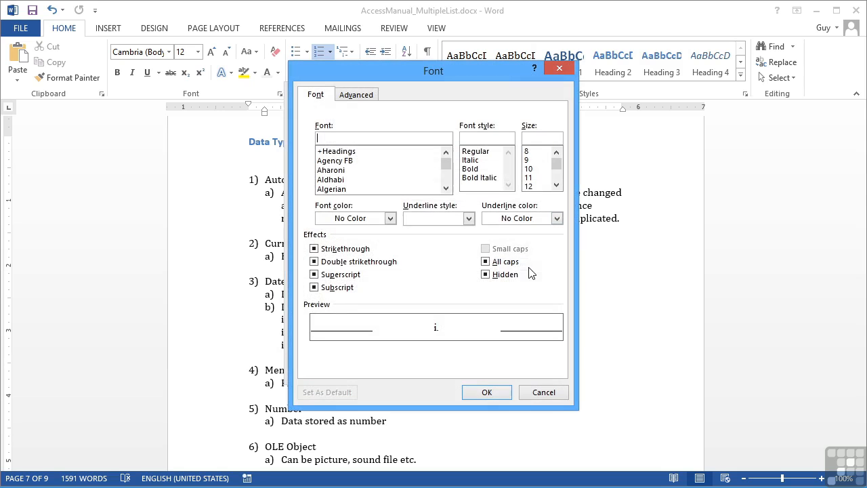
{"action": "left_click", "coordinate": [486, 170]}
{"action": "left_click", "coordinate": [501, 395]}
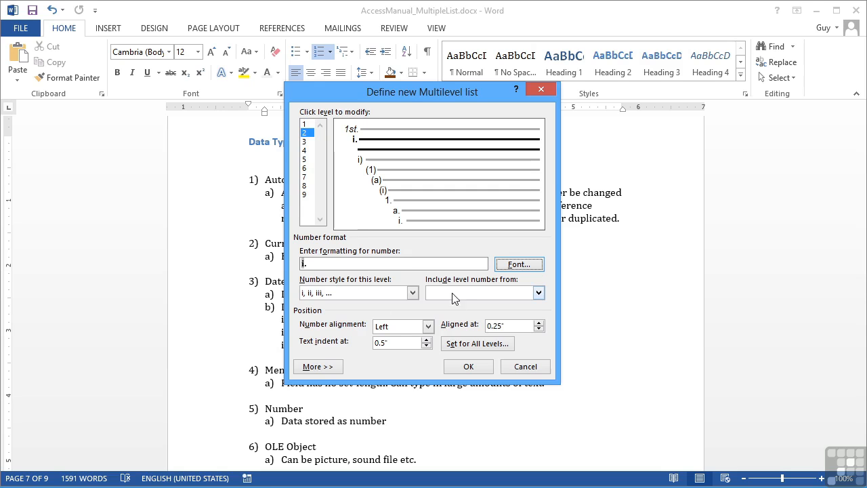
{"action": "left_click", "coordinate": [539, 293]}
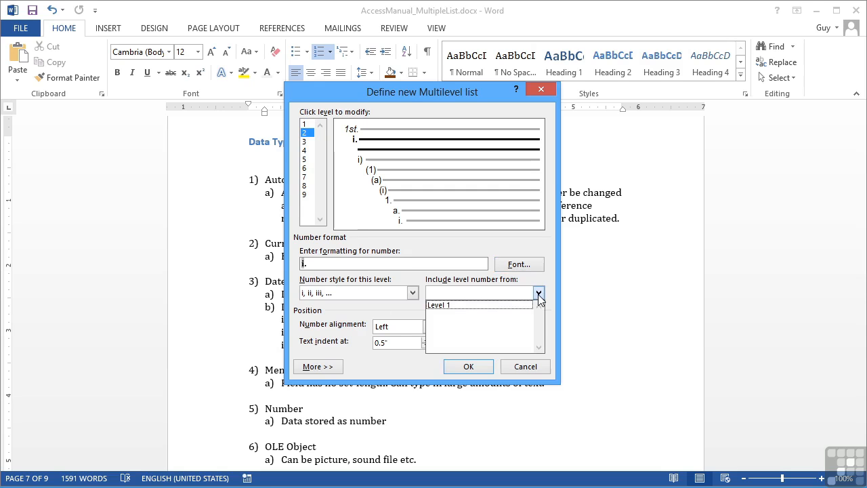
{"action": "left_click", "coordinate": [456, 307]}
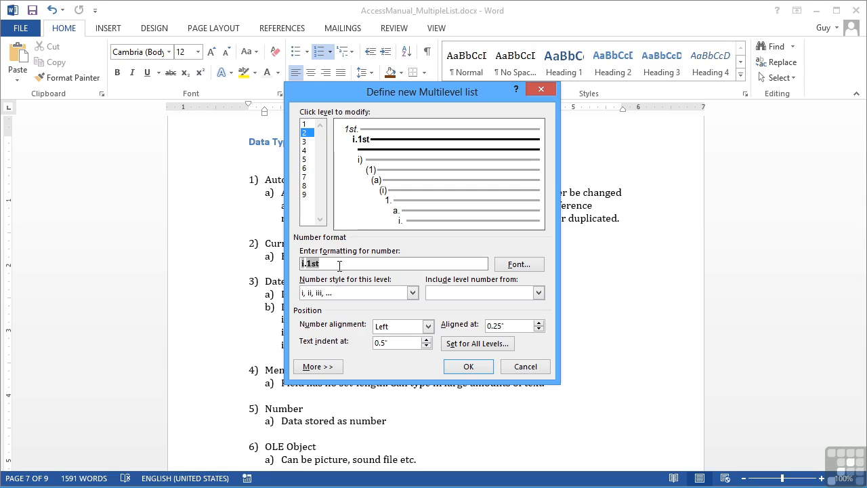
{"action": "key", "text": "BackSpace"}
{"action": "key", "text": "BackSpace"}
Step: Include the level 1 number ahead of the level 2 number, separated by a hyphen, so the format reads "1st - i."
{"action": "left_click", "coordinate": [539, 292]}
{"action": "left_click", "coordinate": [454, 306]}
{"action": "left_click", "coordinate": [316, 264]}
{"action": "type", "text": "- i."}
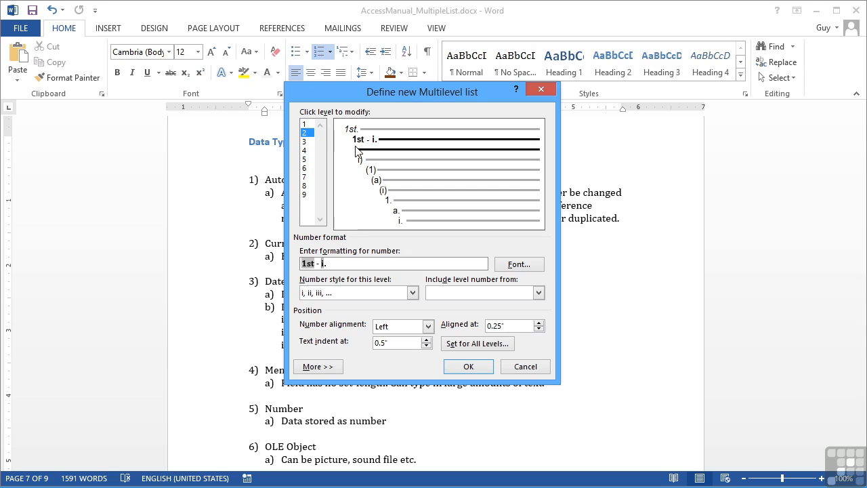
Step: Align the level 2 number at 0.1" and reduce its text indent by one increment
{"action": "left_click", "coordinate": [539, 329]}
{"action": "left_click", "coordinate": [539, 329]}
{"action": "left_click", "coordinate": [538, 328]}
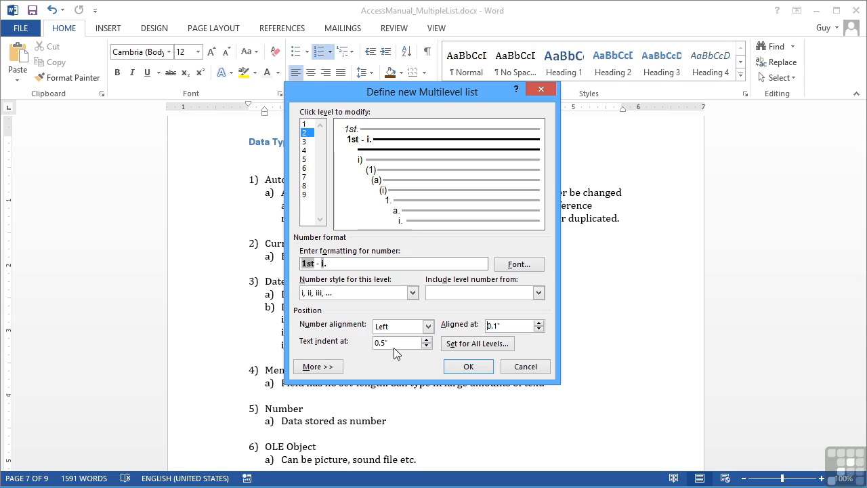
{"action": "left_click", "coordinate": [427, 347]}
Step: Set the level 3 number style to a, b, c and end the number with a colon instead of a parenthesis
{"action": "left_click", "coordinate": [310, 142]}
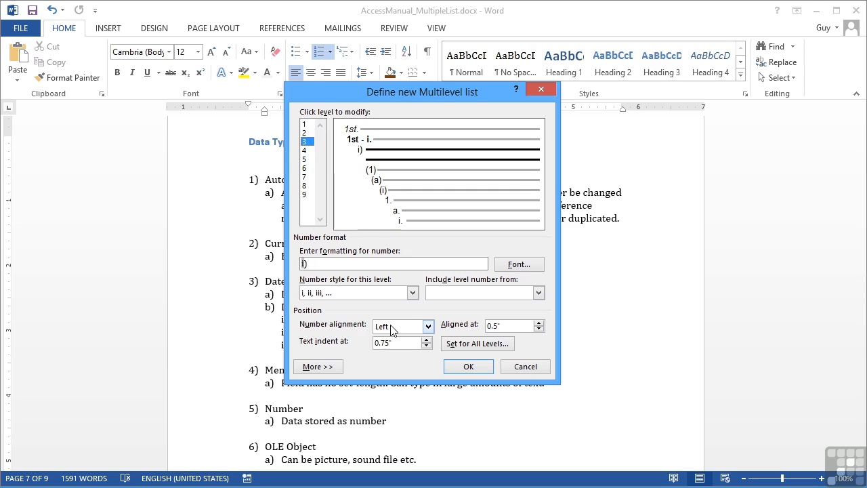
{"action": "left_click", "coordinate": [412, 294]}
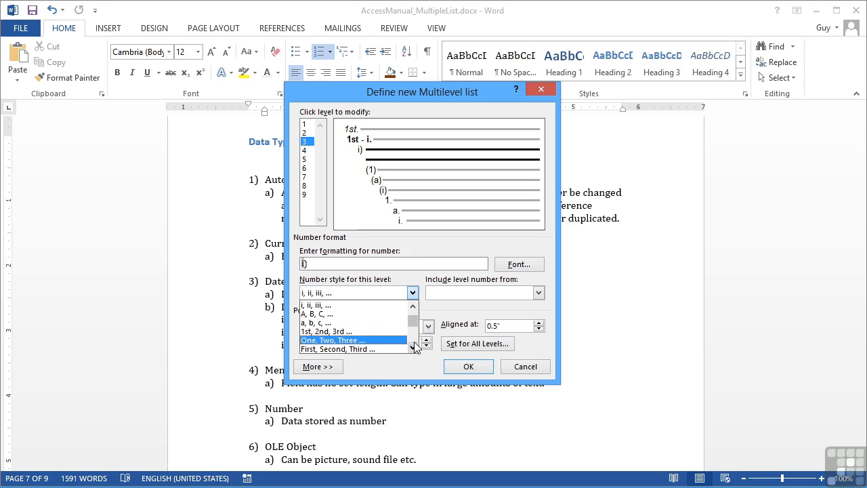
{"action": "left_click", "coordinate": [319, 323]}
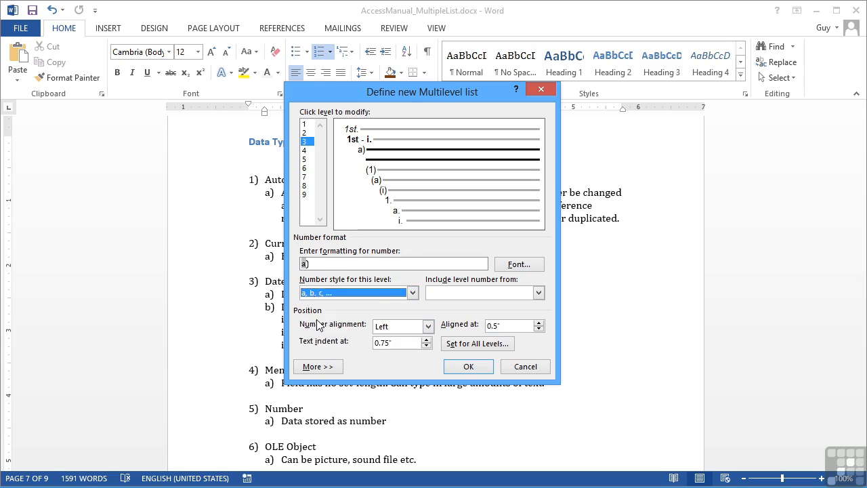
{"action": "left_click", "coordinate": [324, 263]}
{"action": "key", "text": "BackSpace"}
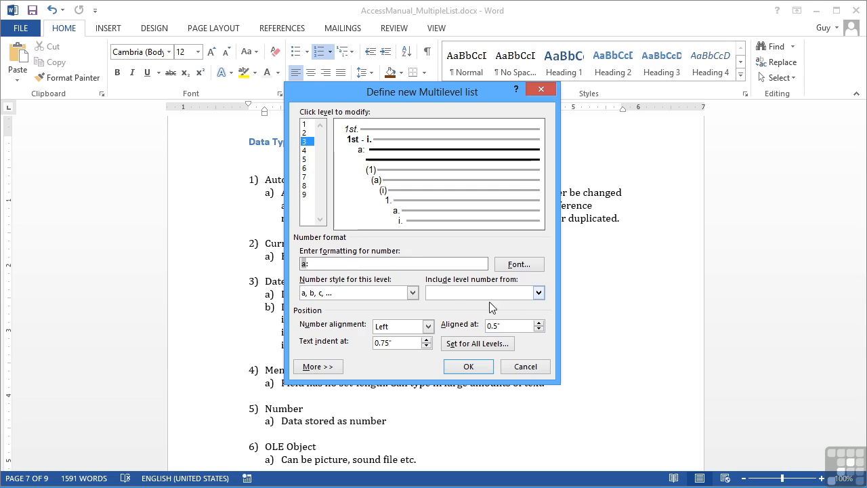
Step: Include the level 2 number ahead of the level 3 number, followed by a closing parenthesis, so the format reads "i) a:"
{"action": "left_click", "coordinate": [539, 293]}
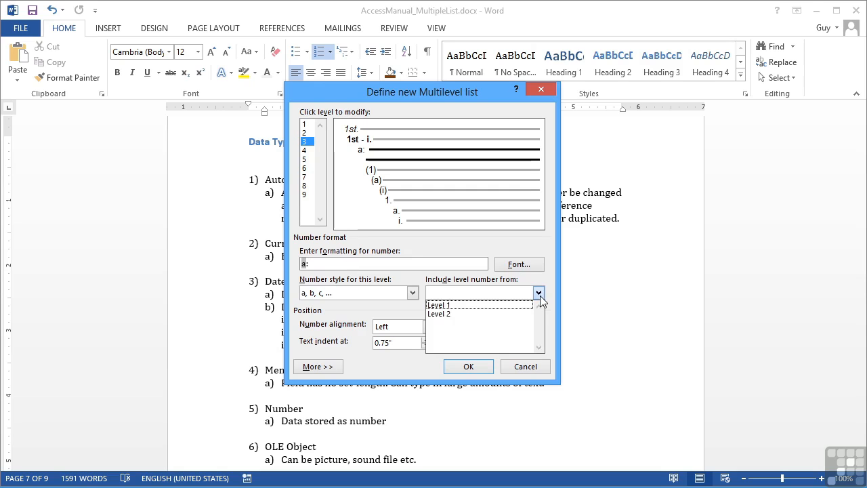
{"action": "left_click", "coordinate": [448, 315]}
{"action": "type", "text": ")"}
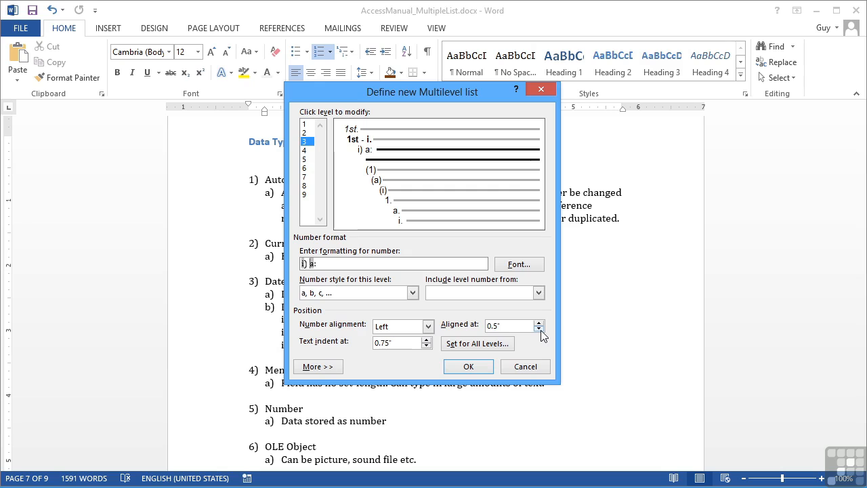
Step: Compare with the level 2 position, align the level 3 number at 0.3", and apply the new multilevel list to the document
{"action": "left_click", "coordinate": [304, 133]}
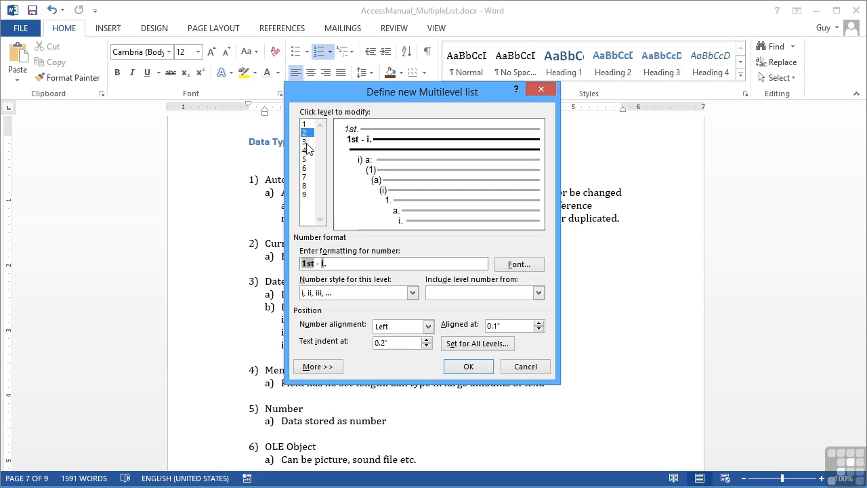
{"action": "left_click", "coordinate": [307, 142]}
{"action": "left_click", "coordinate": [539, 329]}
{"action": "left_click", "coordinate": [539, 329]}
{"action": "left_click", "coordinate": [539, 329]}
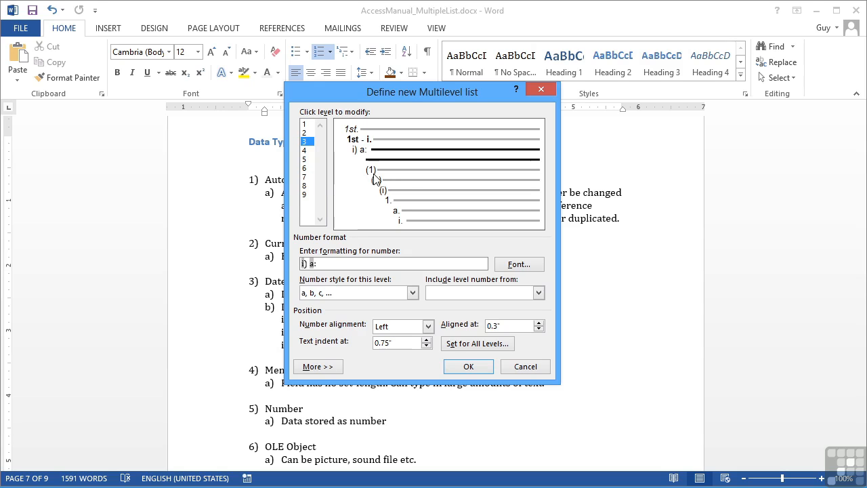
{"action": "left_click", "coordinate": [469, 366]}
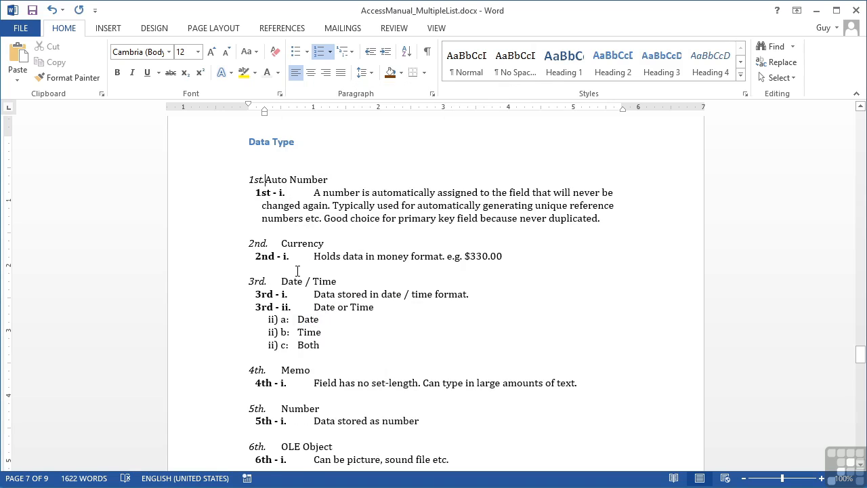
Step: Review the numbering of each level throughout the Data Type list and examine the custom list's entry among the multilevel lists
{"action": "scroll", "coordinate": [298, 271], "scroll_direction": "down", "scroll_amount": 6}
{"action": "scroll", "coordinate": [298, 271], "scroll_direction": "up", "scroll_amount": 7}
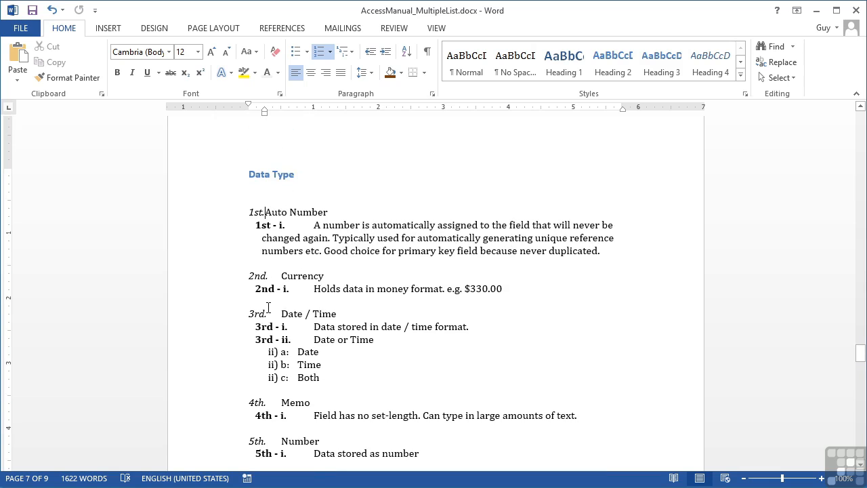
{"action": "scroll", "coordinate": [248, 419], "scroll_direction": "down", "scroll_amount": 6}
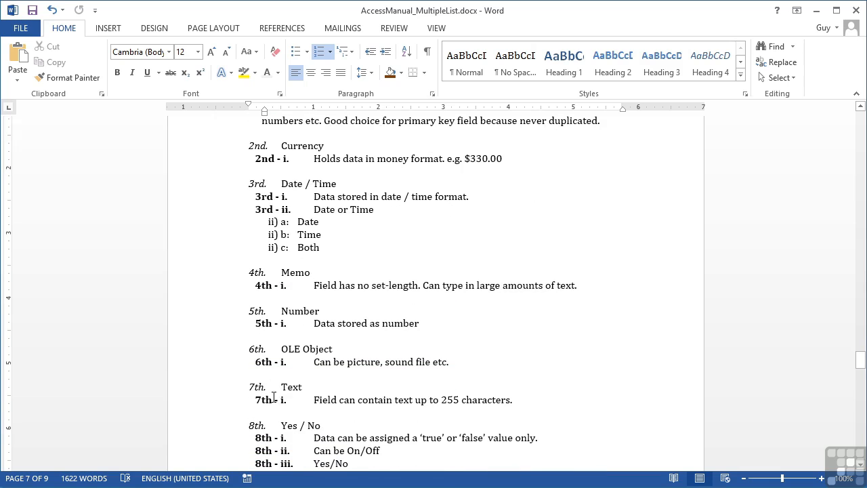
{"action": "scroll", "coordinate": [264, 386], "scroll_direction": "down", "scroll_amount": 2}
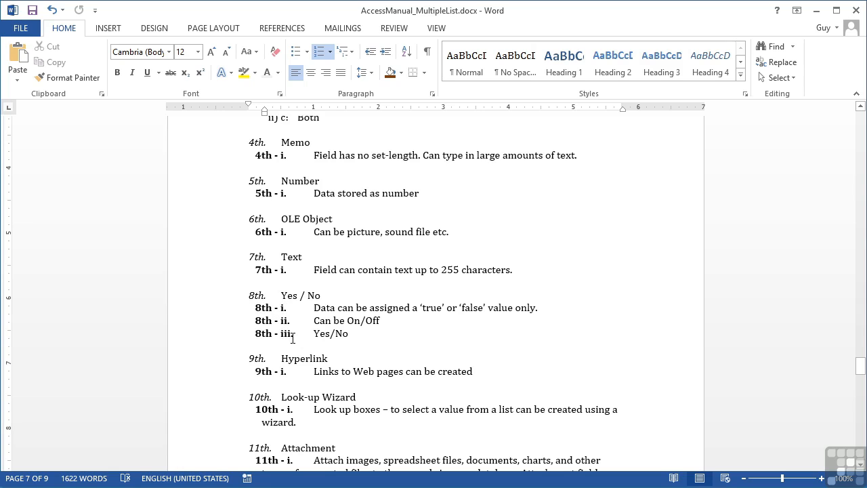
{"action": "scroll", "coordinate": [293, 337], "scroll_direction": "up", "scroll_amount": 4}
{"action": "scroll", "coordinate": [293, 338], "scroll_direction": "up", "scroll_amount": 1}
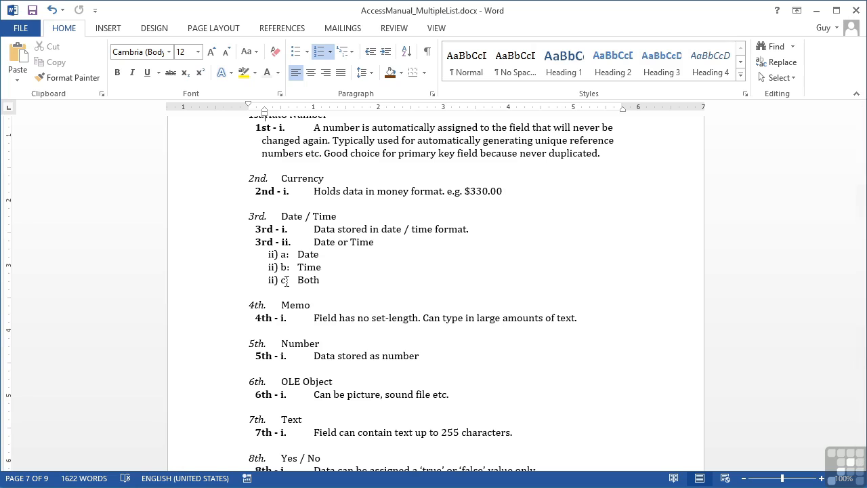
{"action": "left_click", "coordinate": [352, 53]}
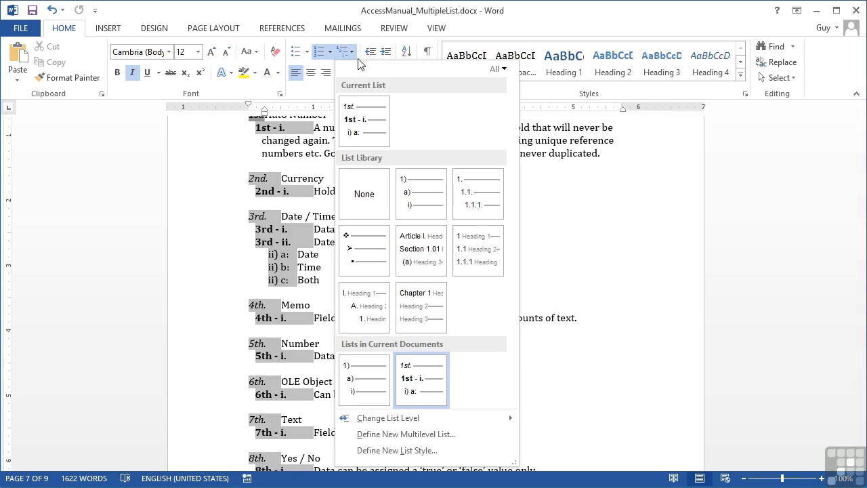
{"action": "mouse_move", "coordinate": [384, 109]}
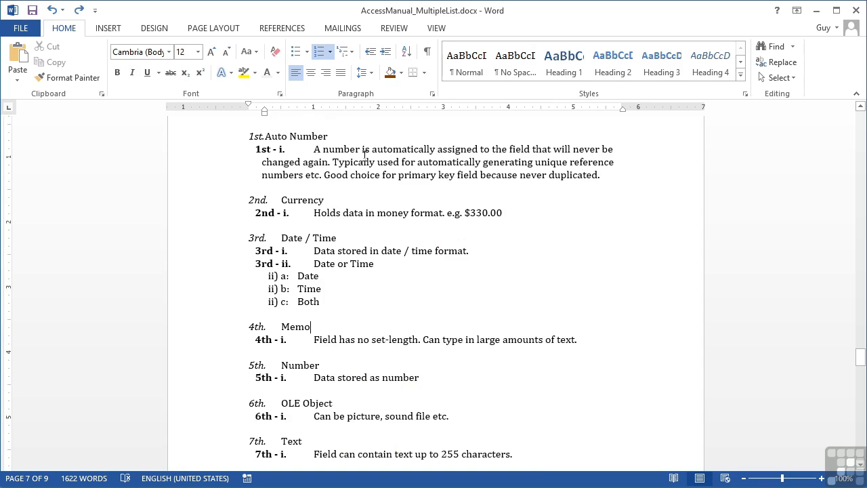
Step: Redefine the multilevel list with the level 1 number style 1, 2, 3 and apply it
{"action": "left_click", "coordinate": [352, 55]}
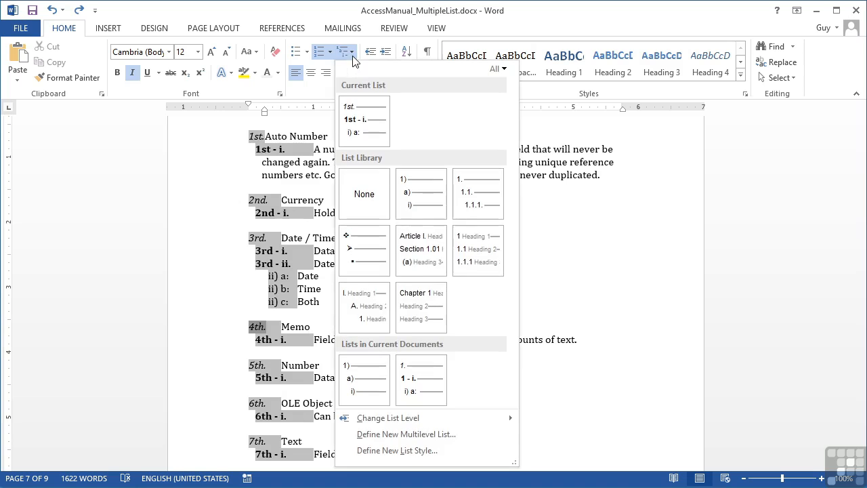
{"action": "left_click", "coordinate": [436, 434]}
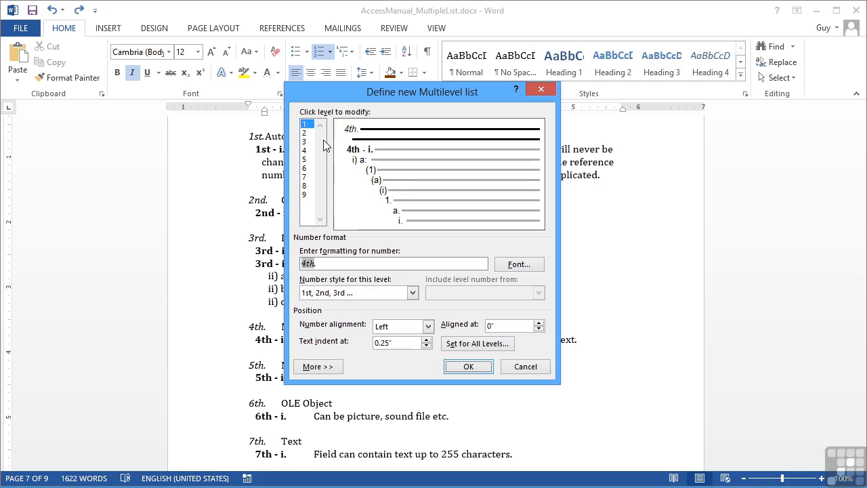
{"action": "left_click", "coordinate": [414, 297]}
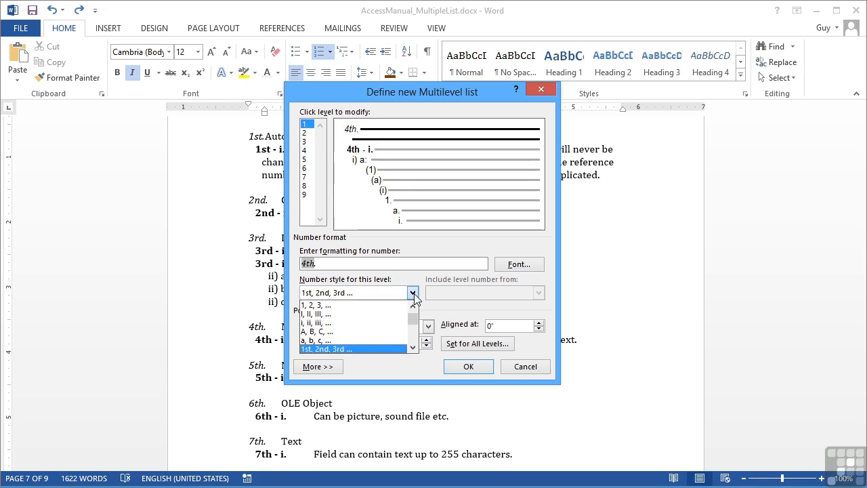
{"action": "left_click", "coordinate": [363, 306]}
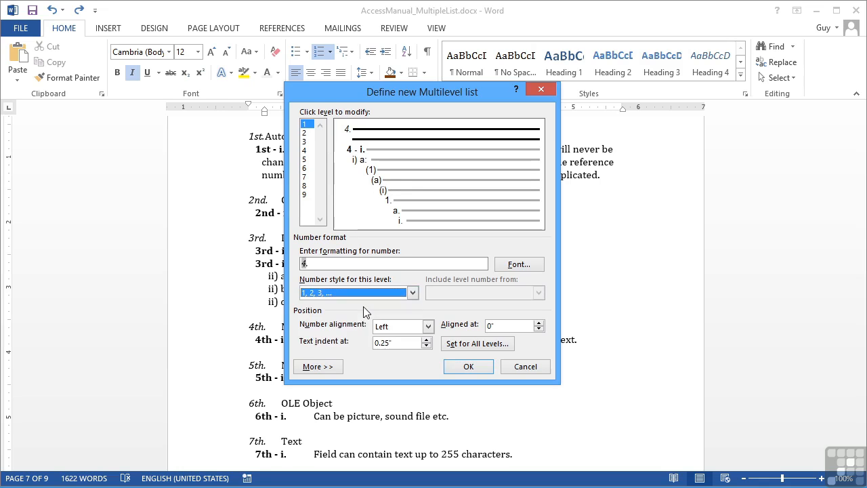
{"action": "left_click", "coordinate": [470, 368]}
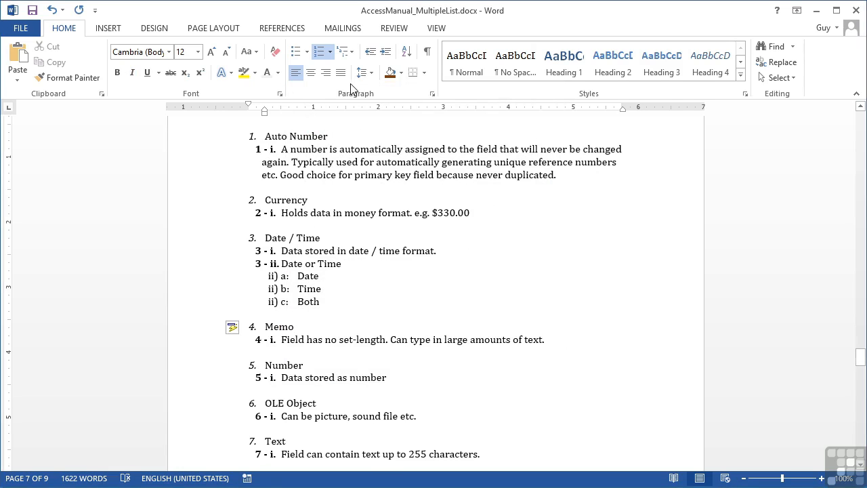
Step: Bring up the saving options for the custom "1. / 1 - i. / i) a:" list among the lists in current documents
{"action": "left_click", "coordinate": [350, 51]}
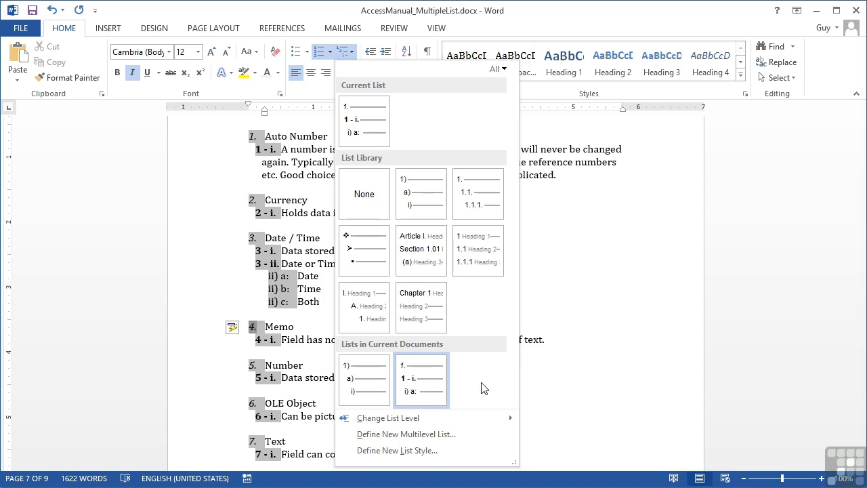
{"action": "right_click", "coordinate": [425, 378]}
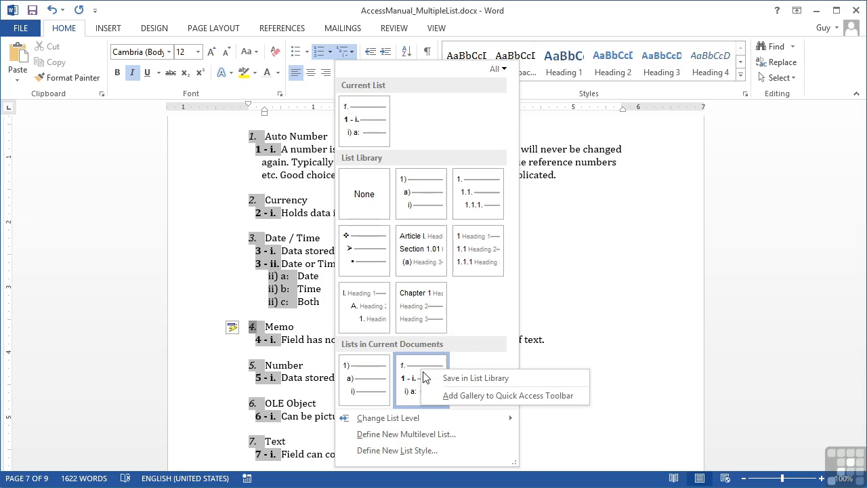